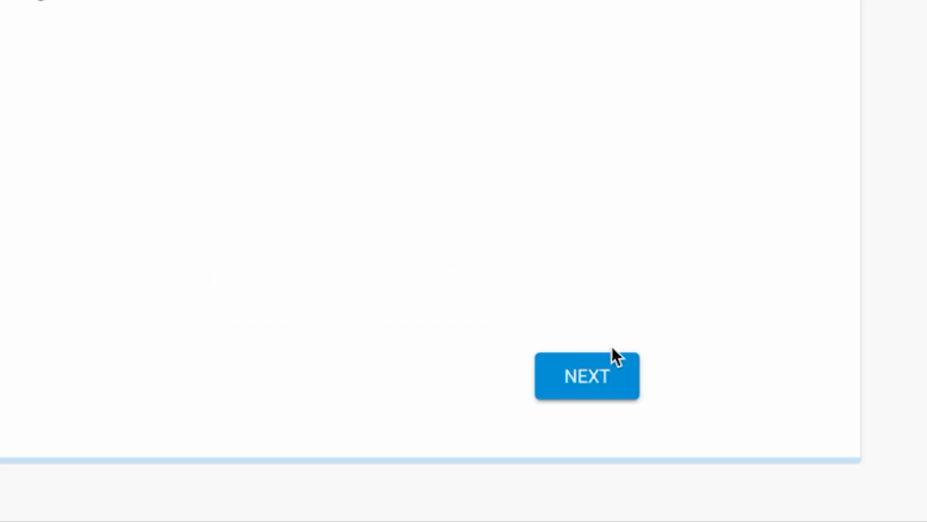
- Move to the schedule step and deselect every day except Monday
left_click(606, 379)
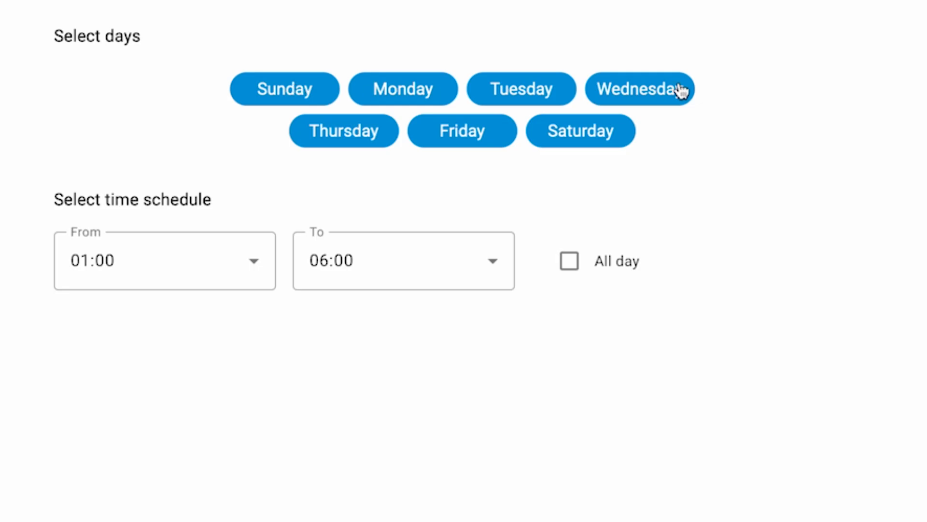
left_click(319, 97)
left_click(330, 128)
left_click(447, 141)
left_click(530, 82)
left_click(607, 126)
left_click(656, 92)
- Set the schedule start time to 03:00 and submit the schedule
left_click(231, 276)
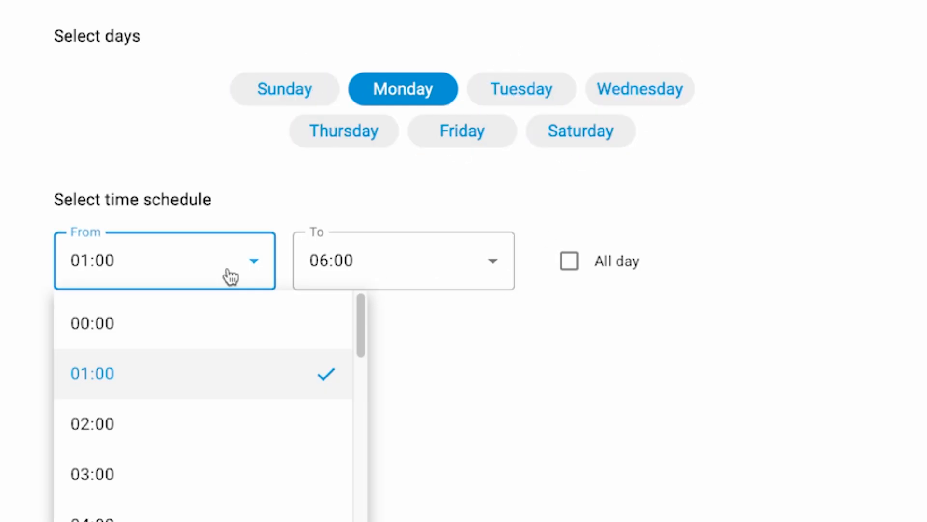
left_click(205, 475)
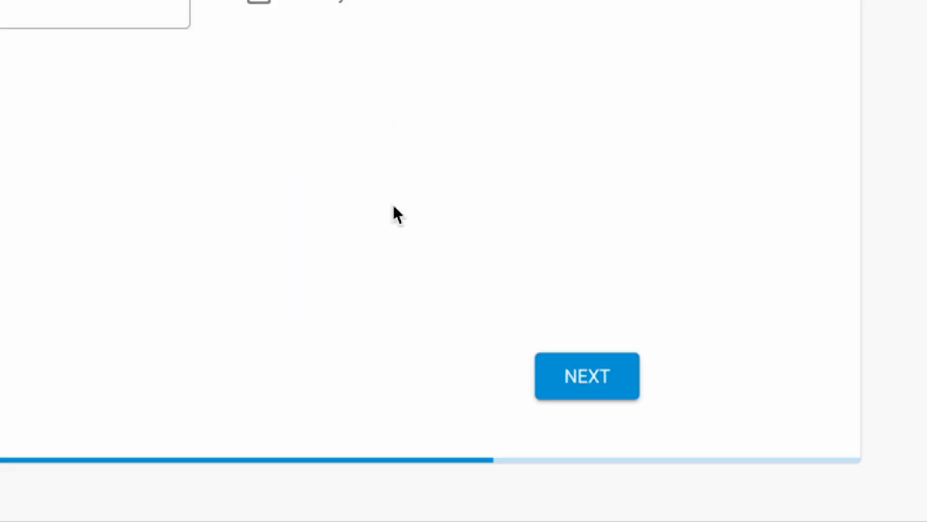
left_click(578, 363)
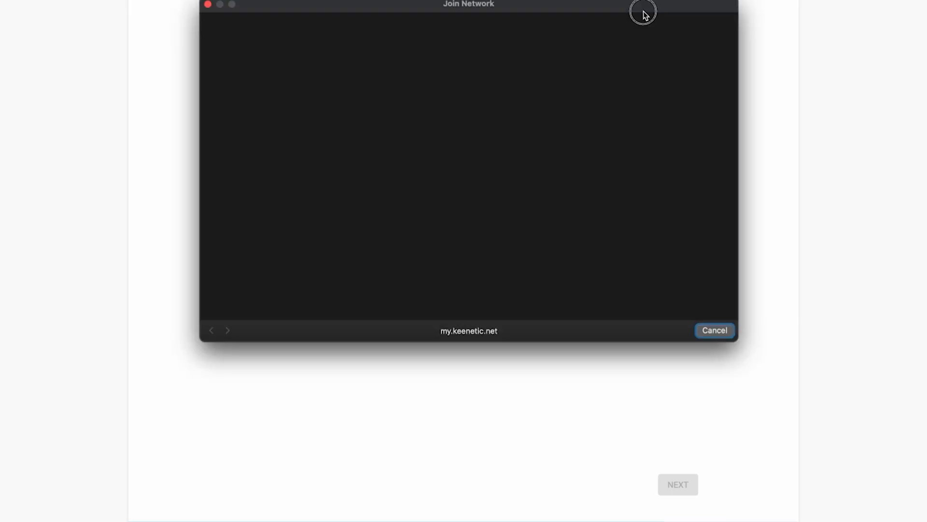
- Let the device update finish and dismiss the Join Network window with Done
left_click_drag(642, 10, 657, 57)
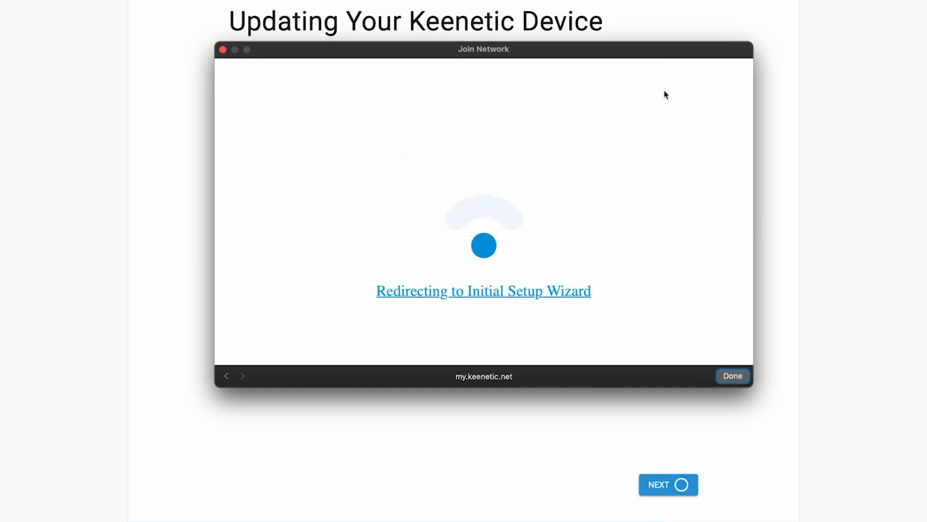
left_click(737, 377)
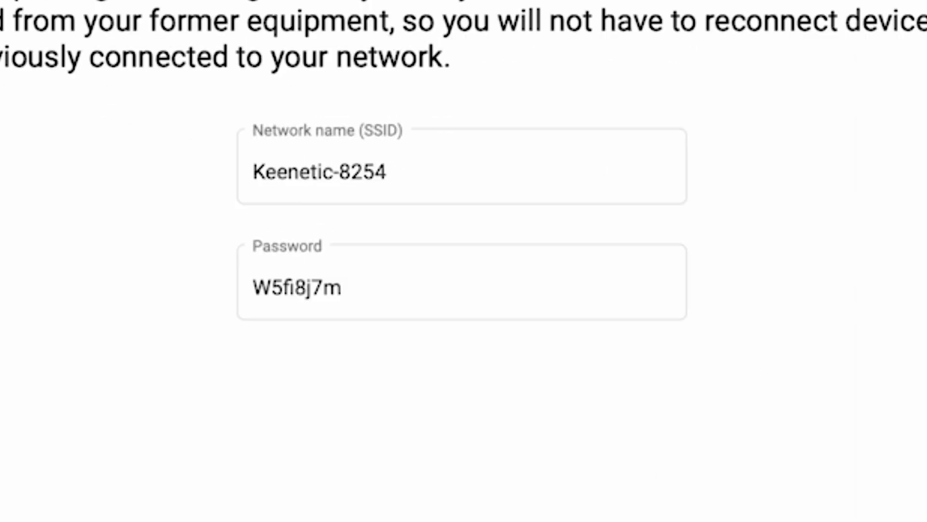
- Rename the Wi-Fi network from Keenetic-8254 to Keenetic
left_click(430, 174)
left_click_drag(421, 179, 341, 173)
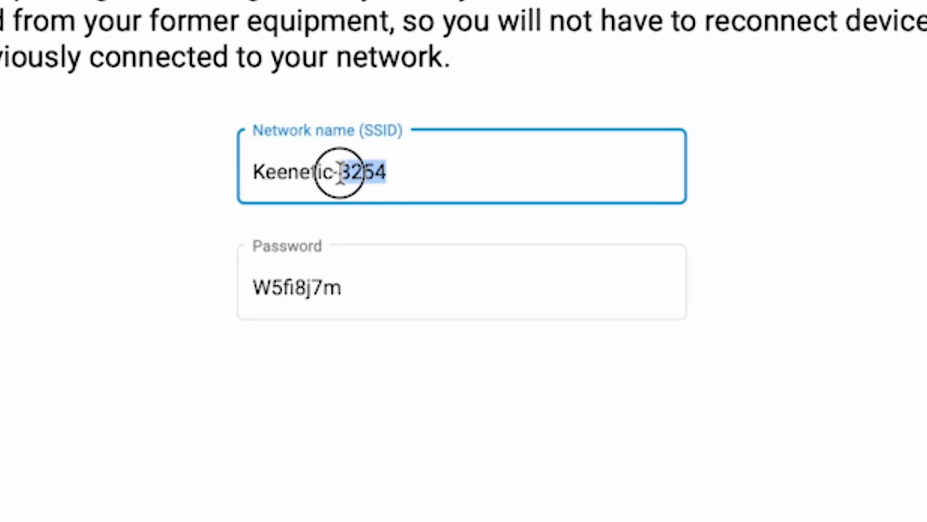
key("BackSpace")
key("BackSpace")
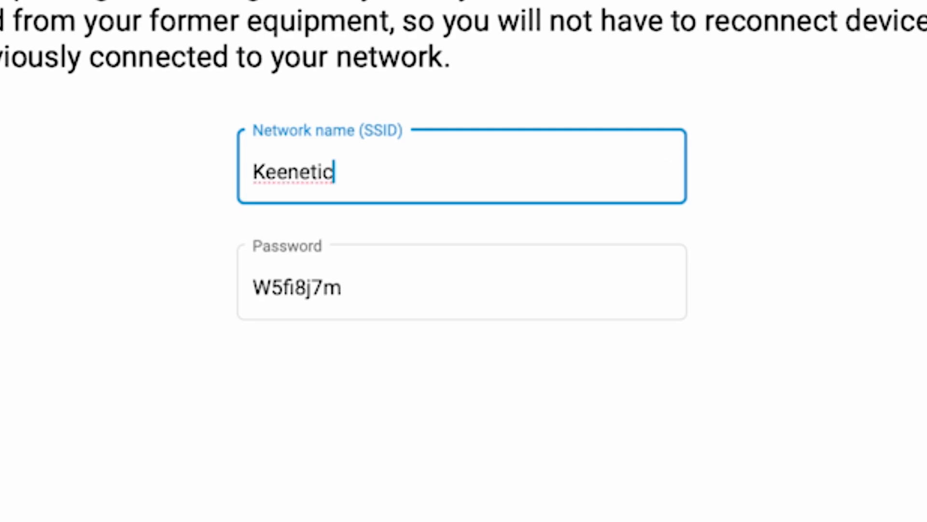
- Replace the Wi-Fi password with a new one, save, and join the network on the tablet
double_click(302, 285)
type("123456789")
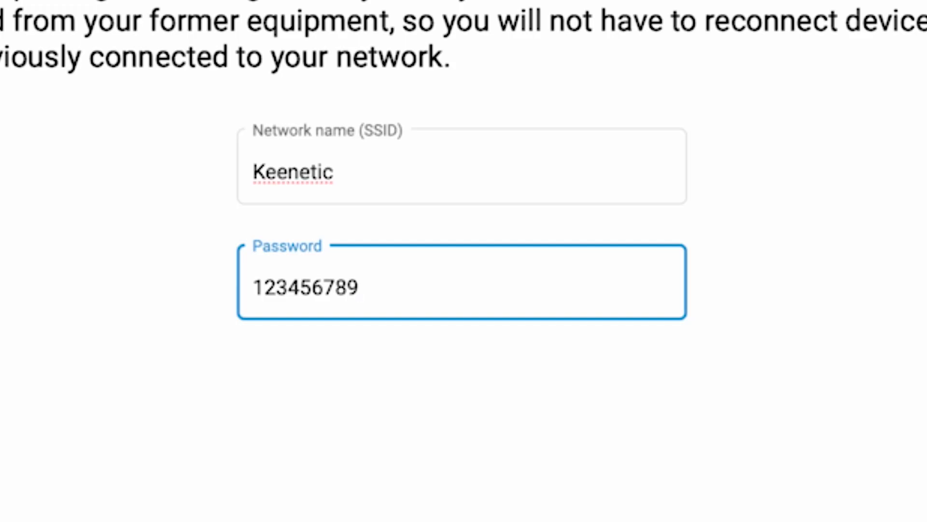
left_click(585, 389)
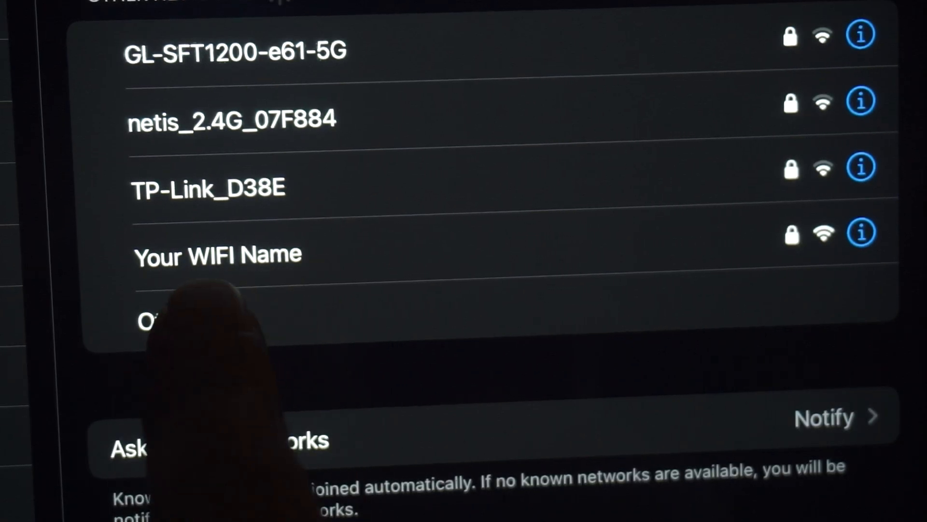
left_click(289, 253)
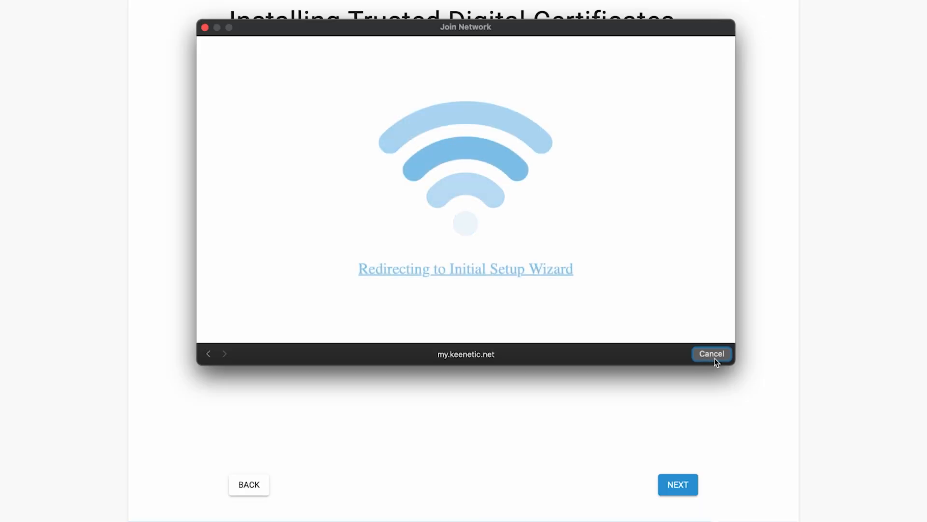
- Cancel the Join Network window, pass the certificates page, and choose DO NOT SHARE for usage data
left_click(712, 354)
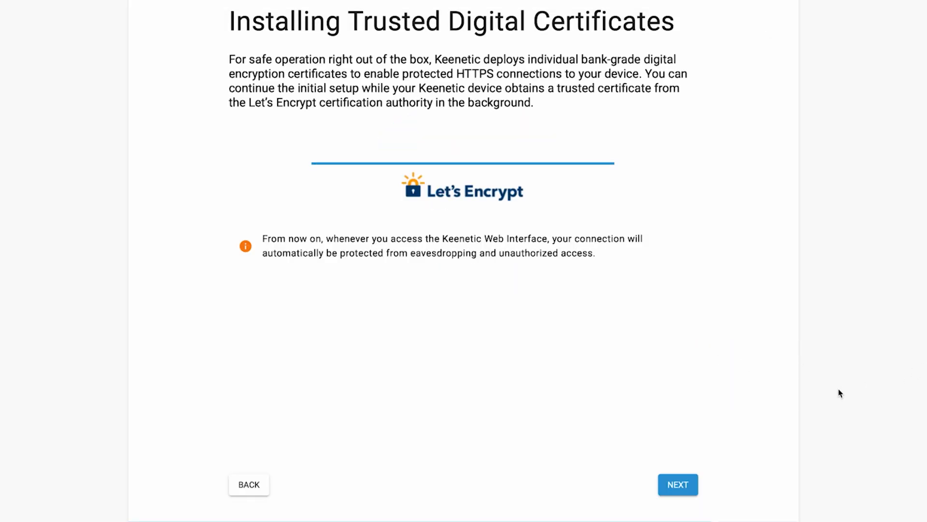
left_click(697, 483)
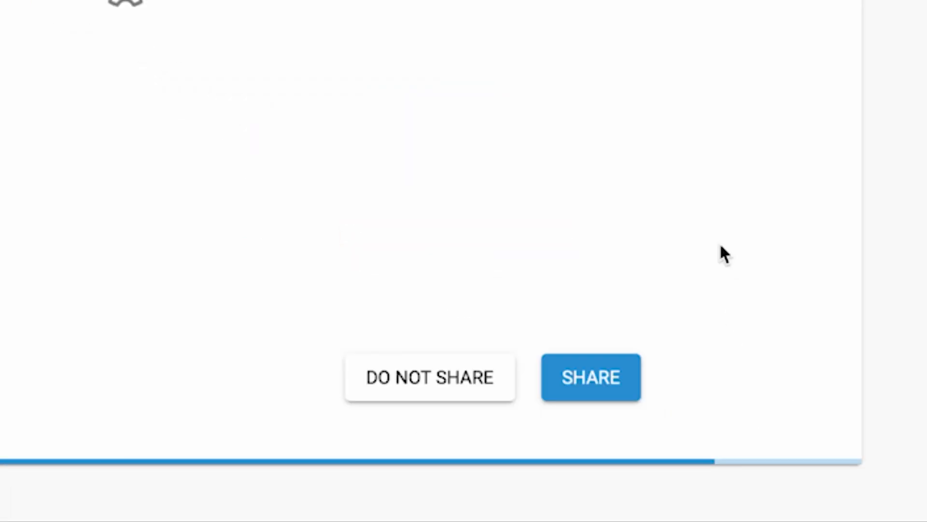
left_click(430, 389)
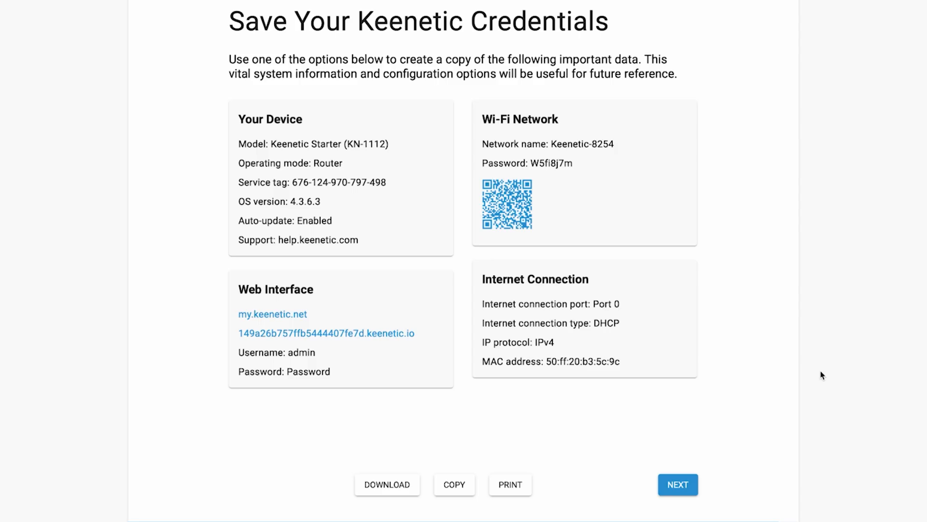
- Finish the wizard, tick the Device Privacy Notice, and affirm the legal documents
left_click(675, 485)
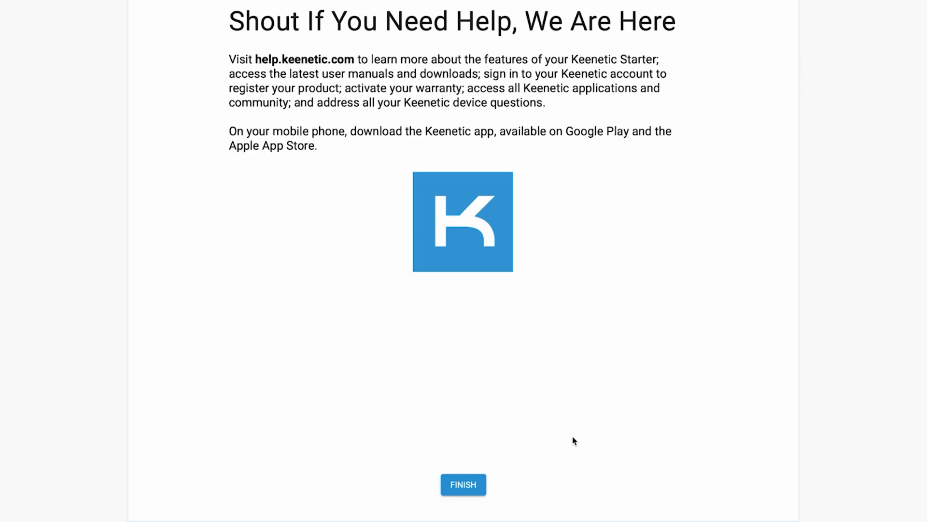
left_click(478, 484)
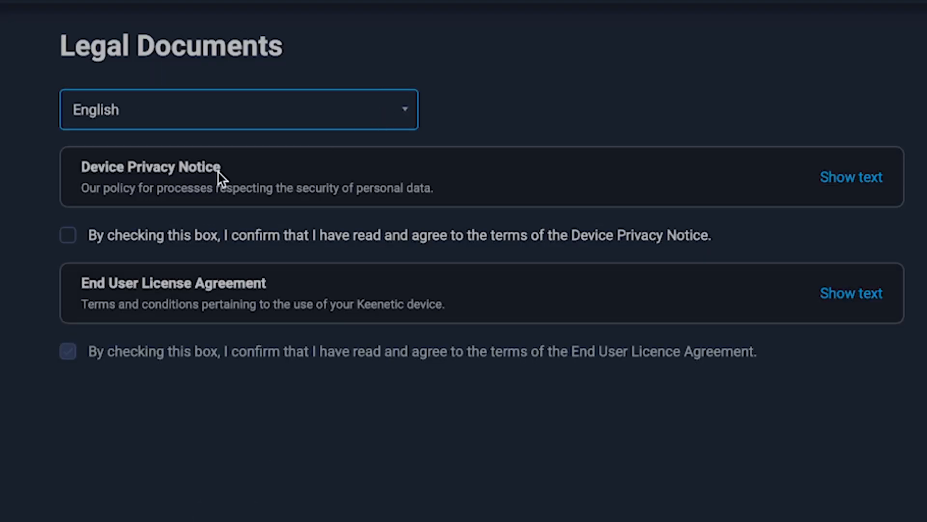
left_click(66, 239)
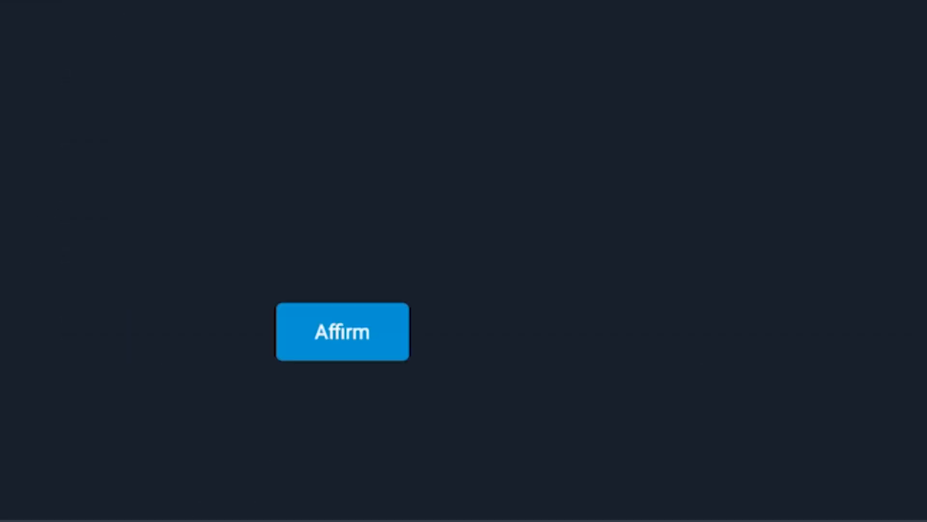
left_click(344, 339)
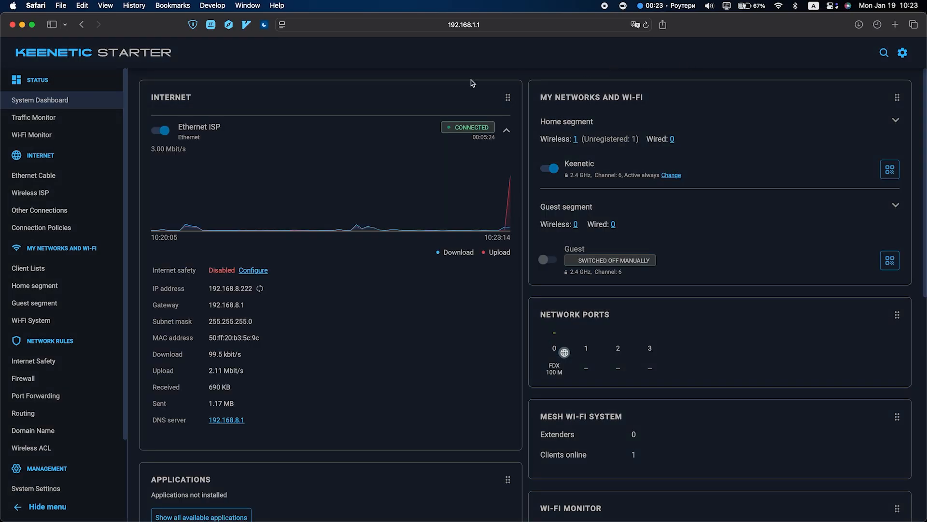
- Reboot the router from Management > System Settings and confirm the restart
scroll(43, 268, "down", 1)
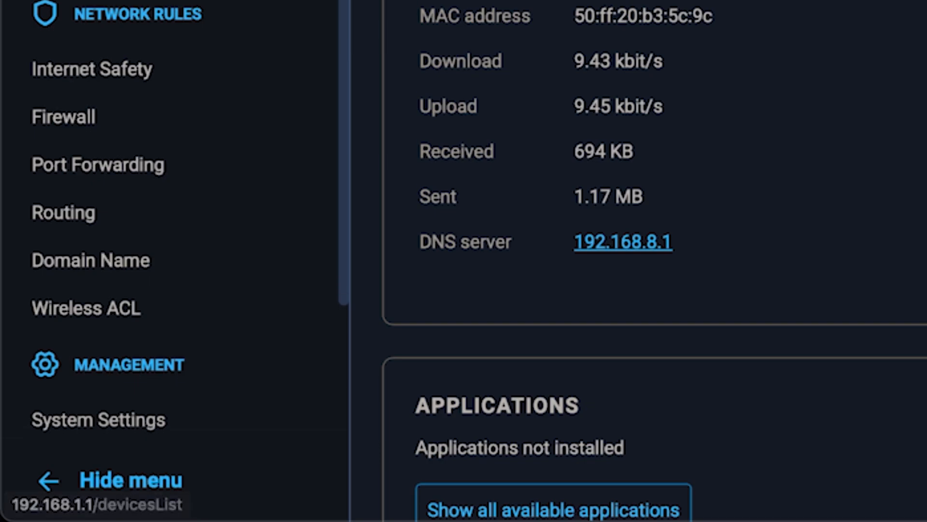
scroll(213, 149, "down", 3)
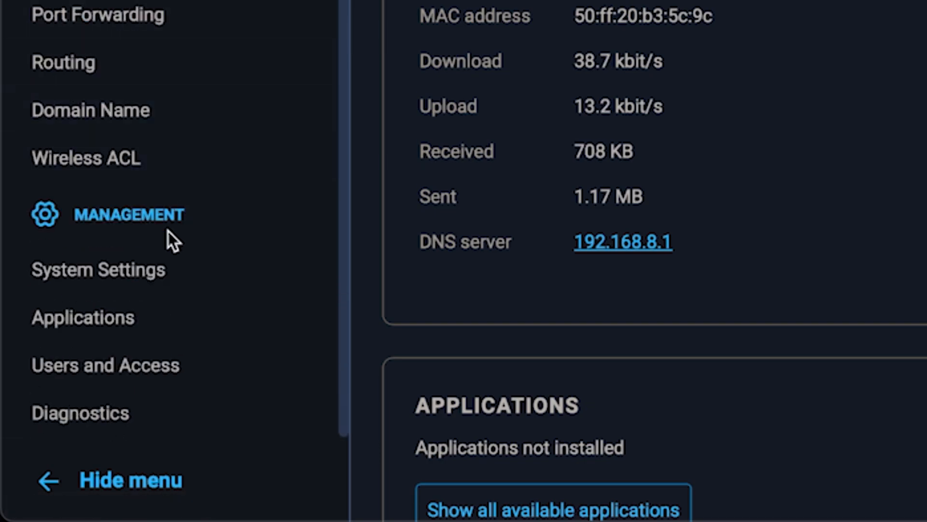
left_click(155, 270)
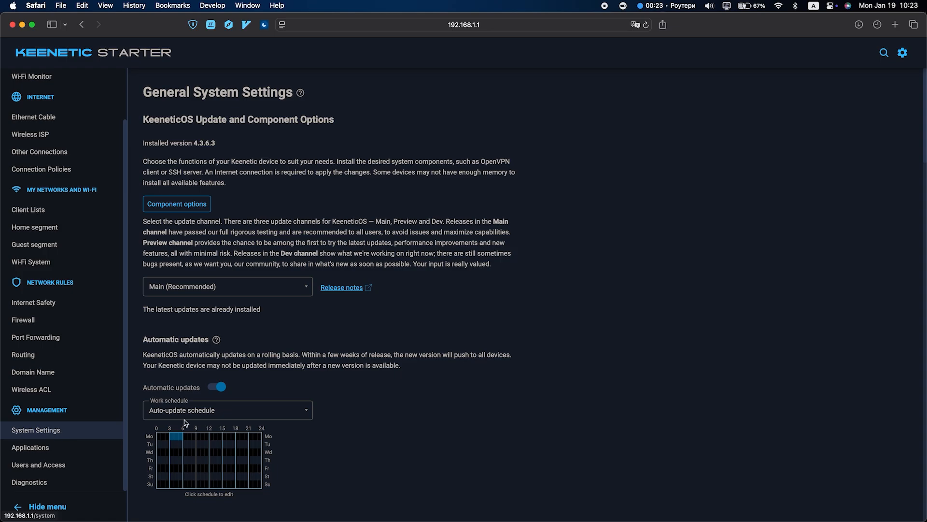
scroll(370, 391, "down", 10)
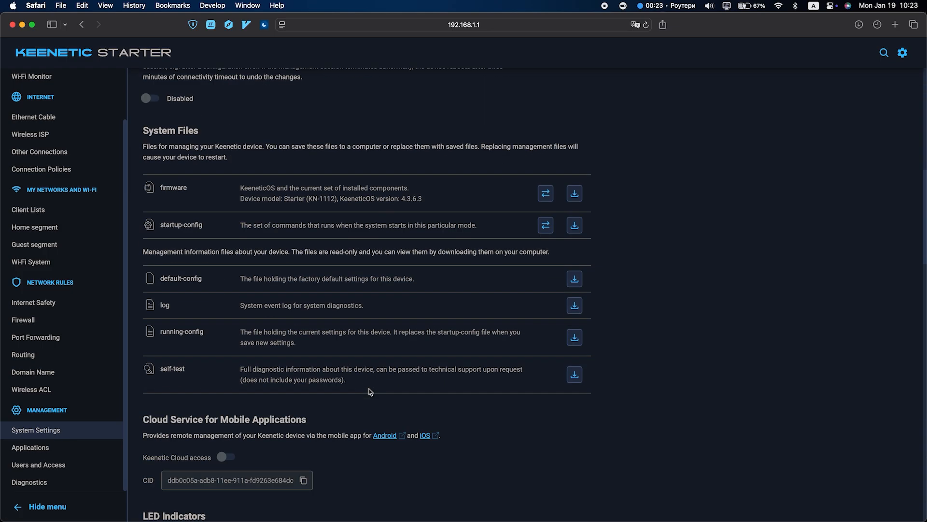
scroll(370, 391, "down", 15)
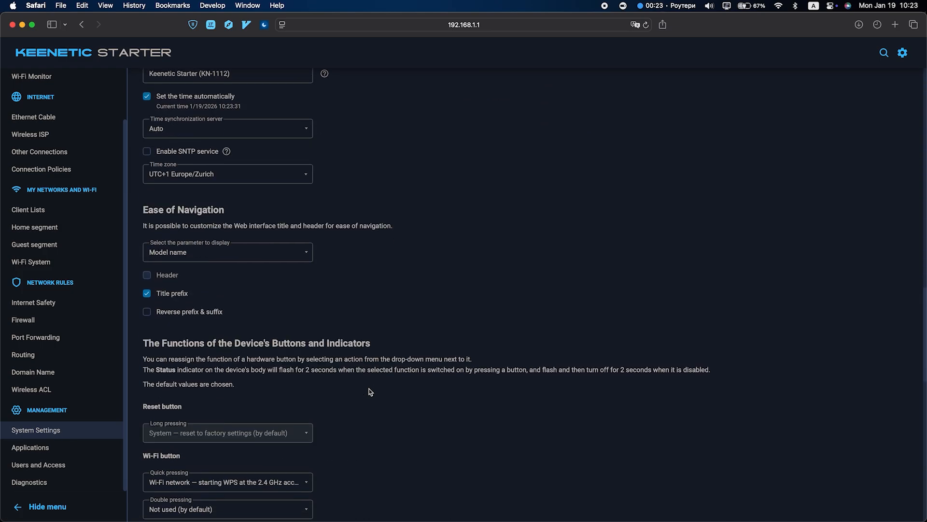
scroll(370, 391, "down", 10)
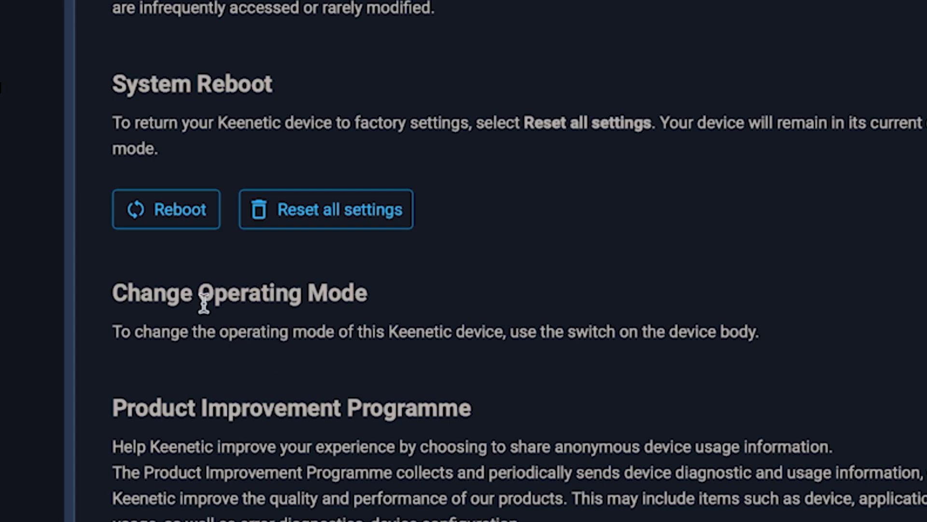
left_click(165, 203)
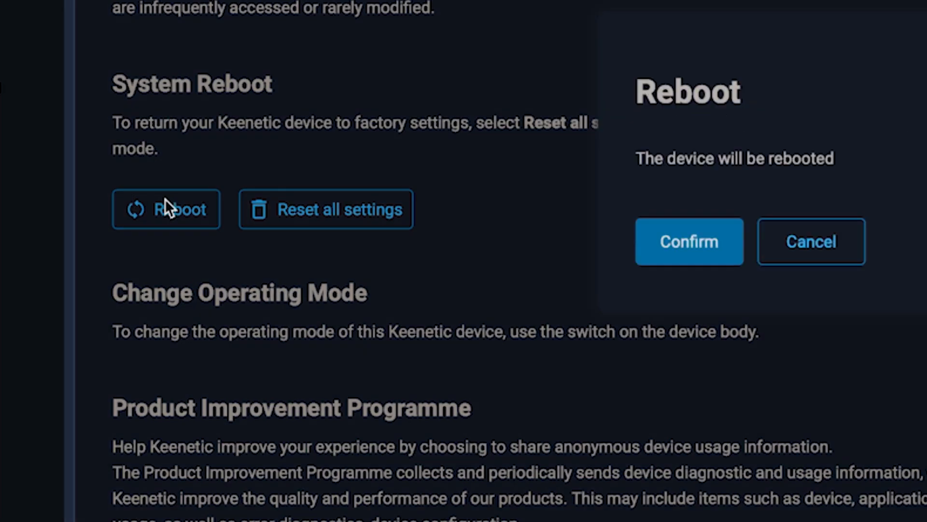
left_click(705, 257)
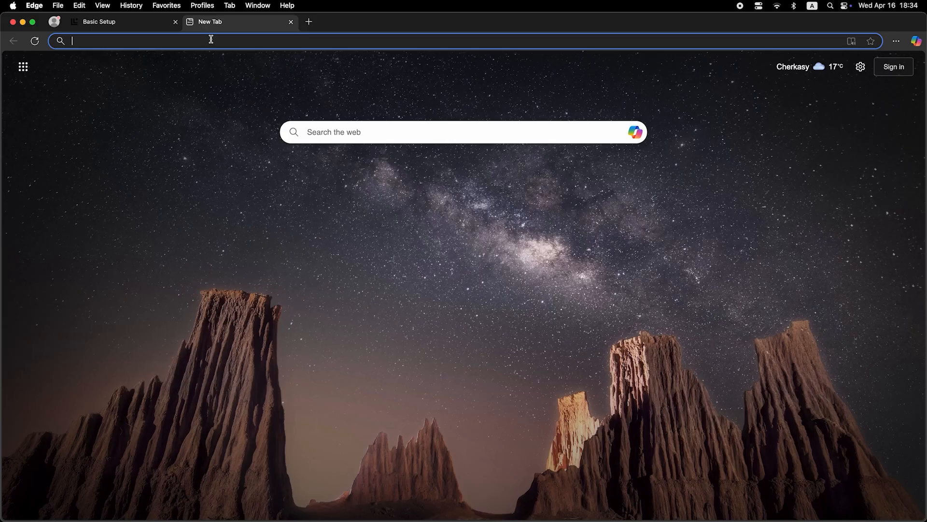
- Search for 'dfdfdfdf' from the Edge address bar
left_click(212, 41)
type("dfdfdfdf")
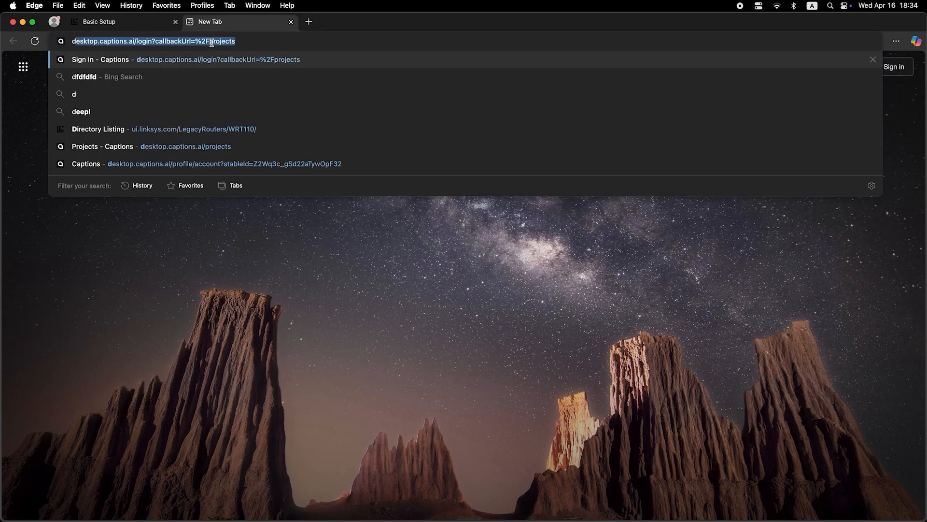
key("Return")
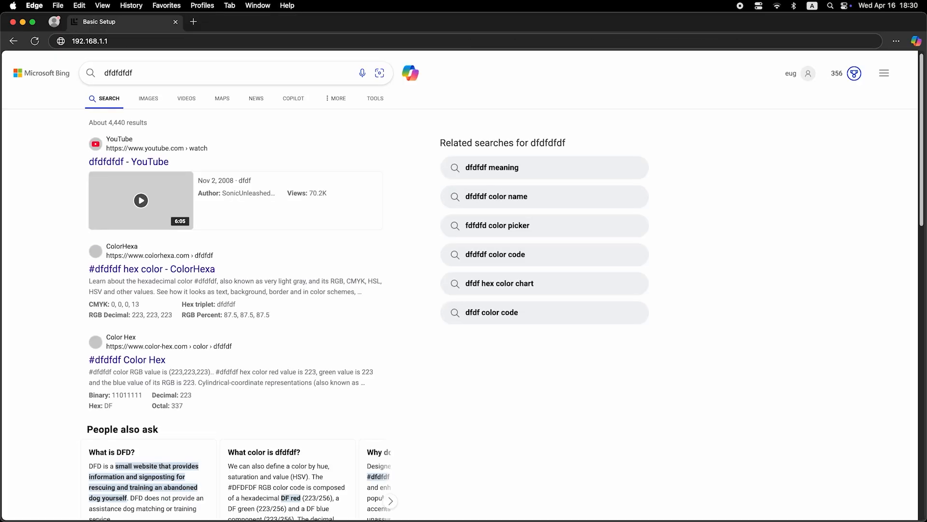